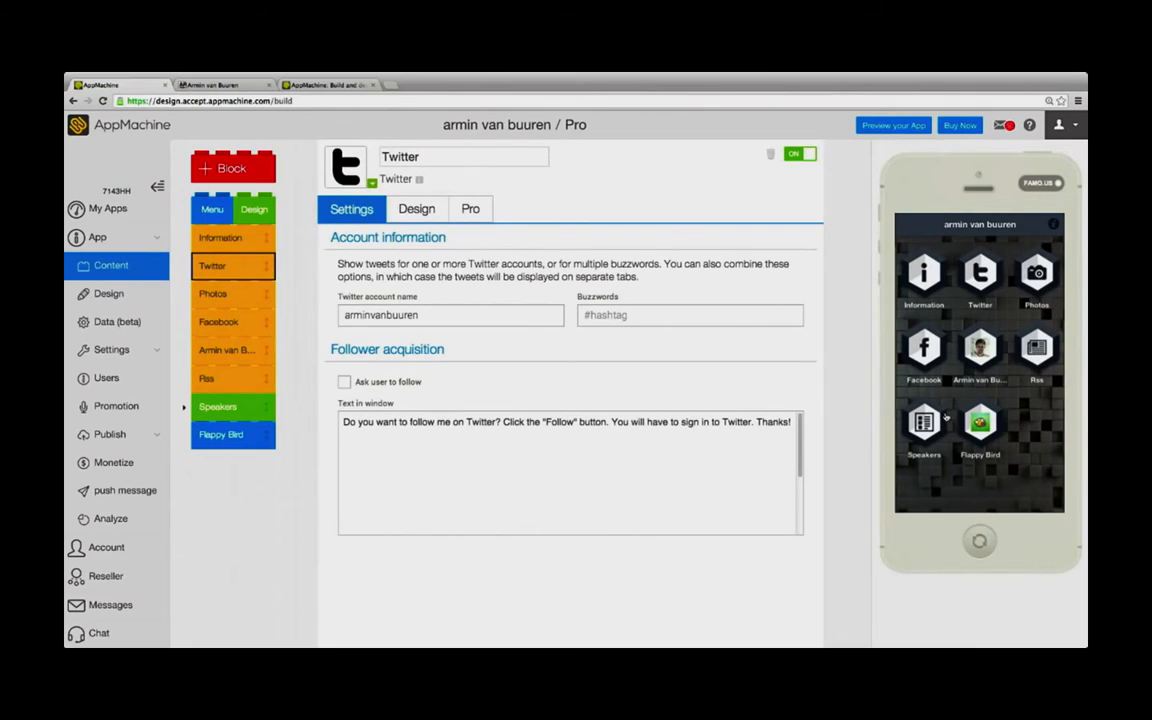
# Preview the Twitter screen of the app, then return to the home icon grid.
pyautogui.click(977, 280)
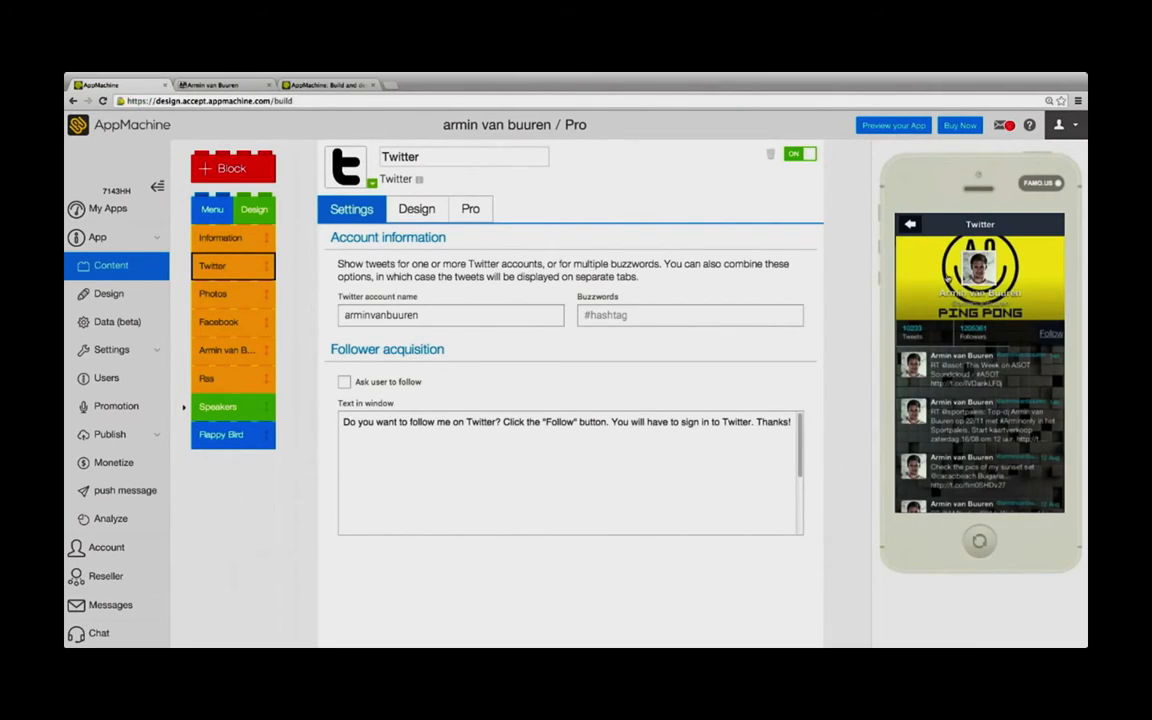
pyautogui.click(910, 225)
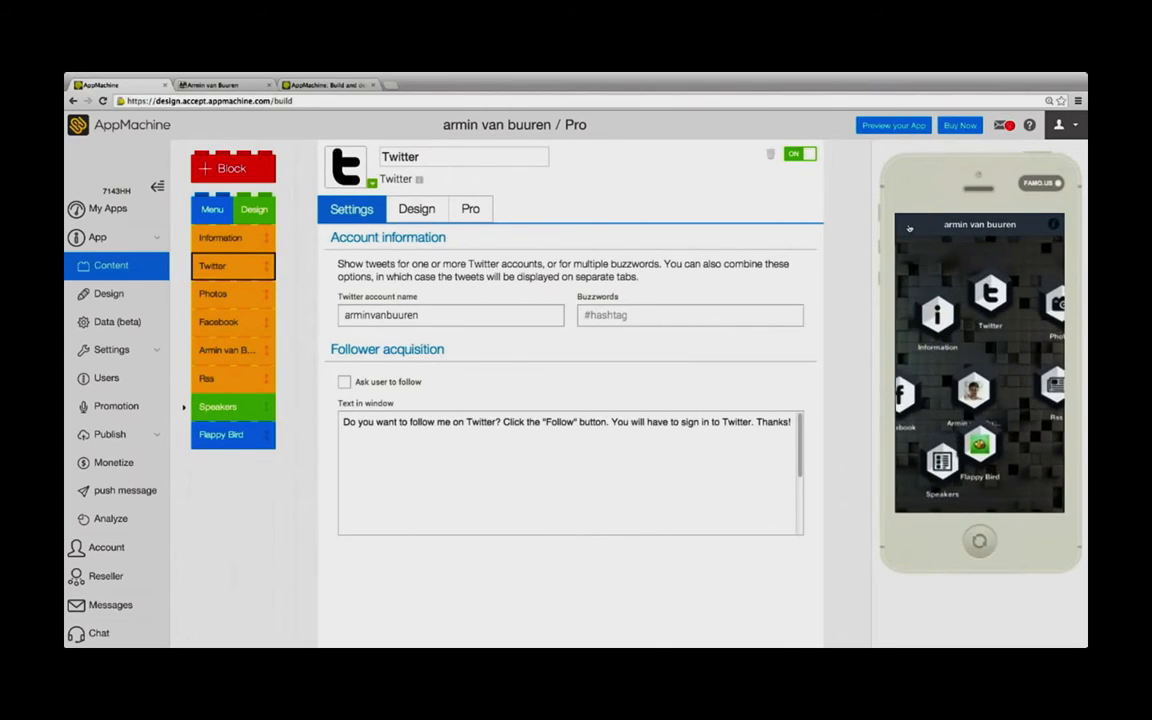
# Bring up the screen-to-screen transition presets in the Design block's Famo.us settings.
pyautogui.click(256, 213)
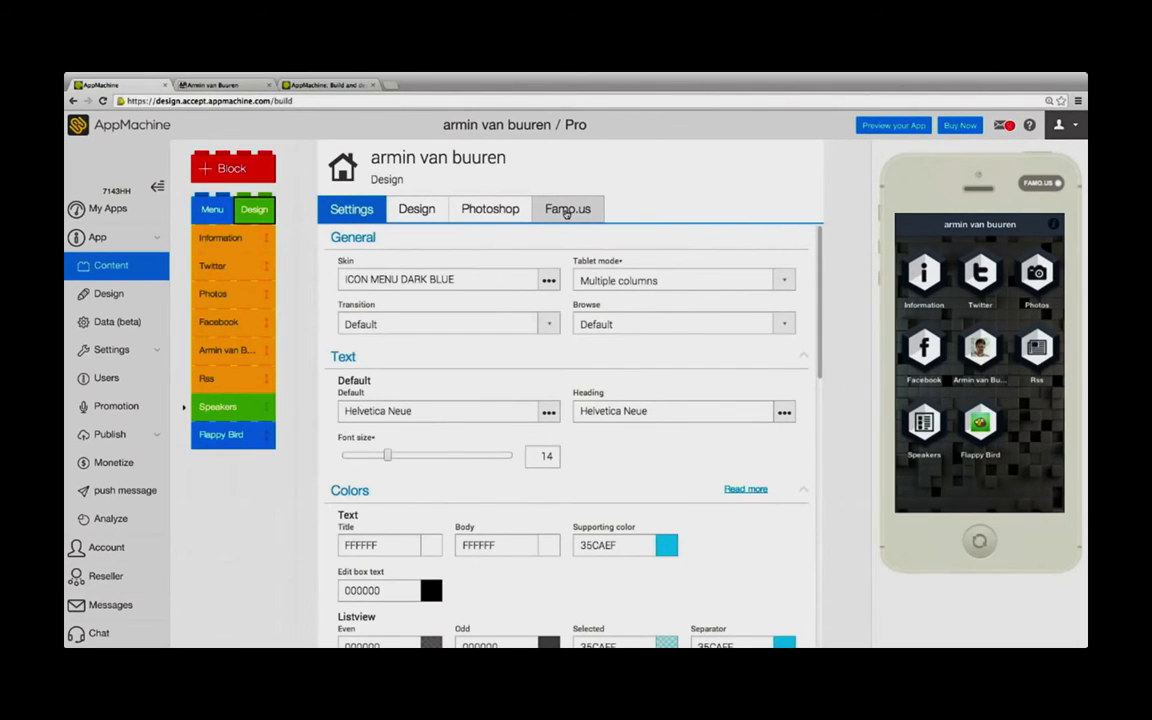
pyautogui.click(568, 213)
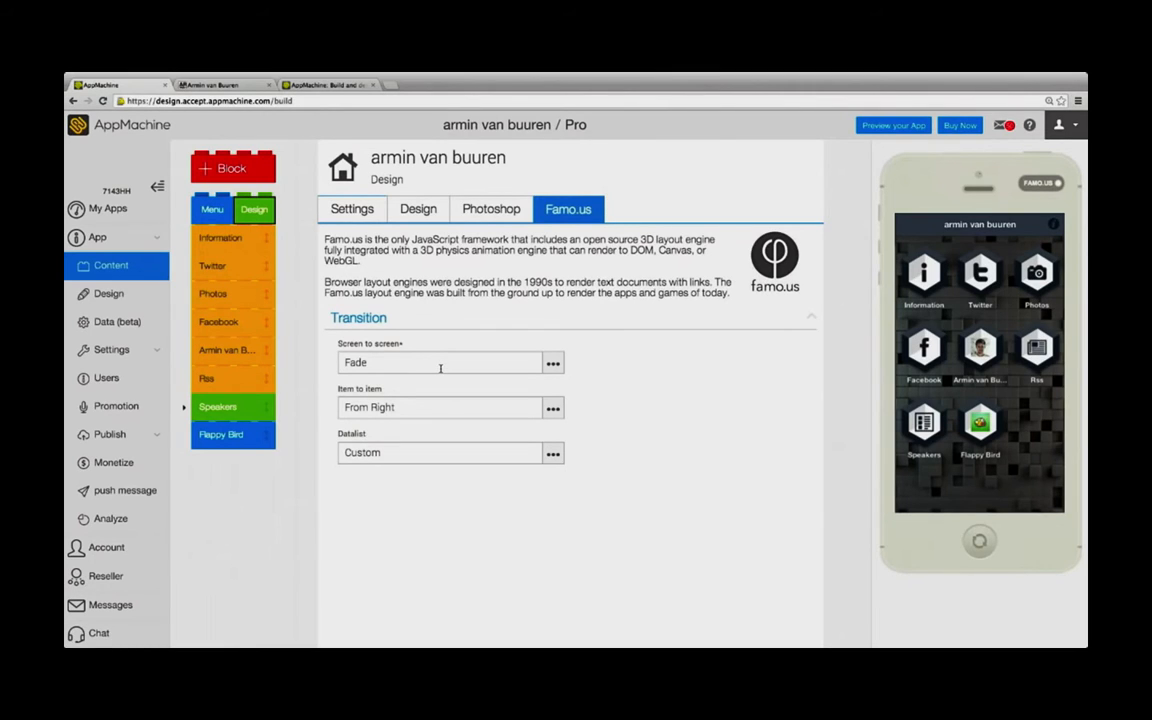
pyautogui.click(556, 364)
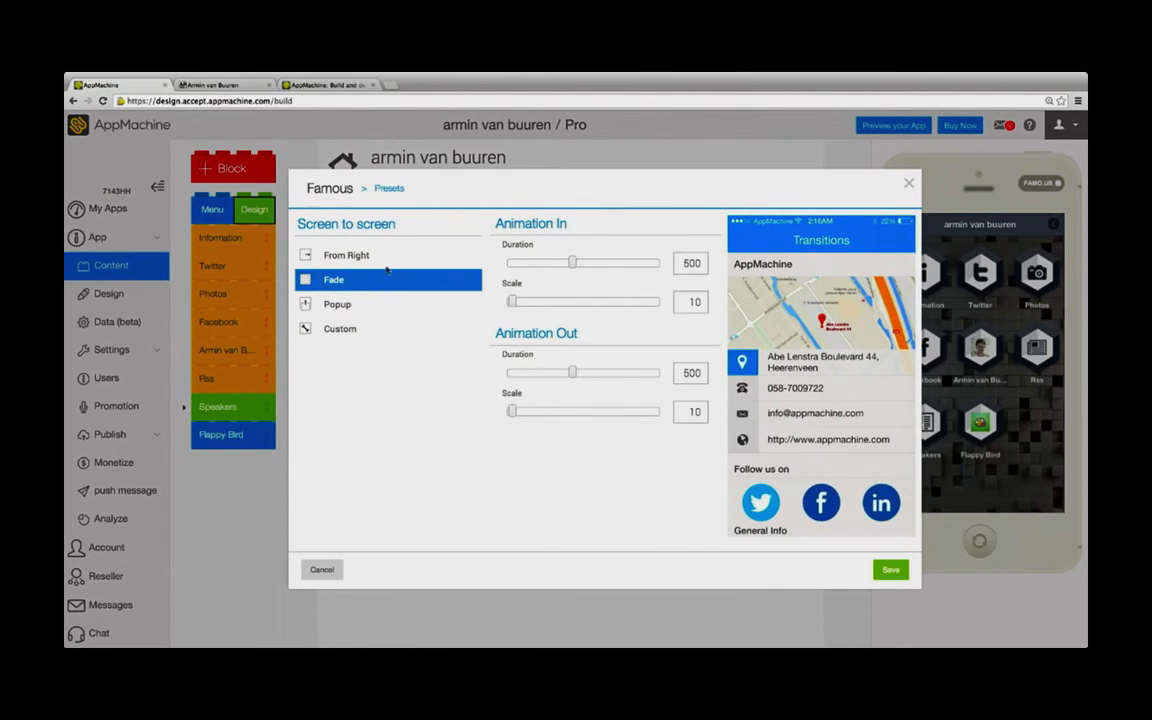
# Choose the From Right transition with reduced incoming scale and -75° rotation, and save it.
pyautogui.click(348, 254)
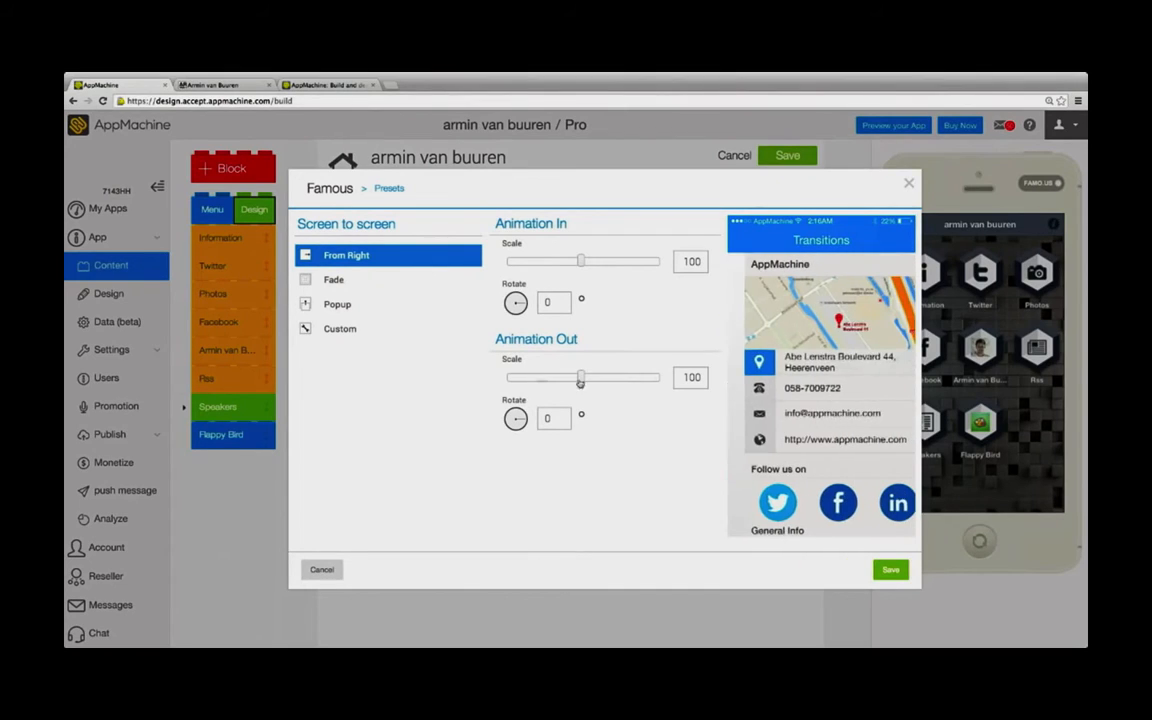
pyautogui.moveTo(580, 261); pyautogui.dragTo(563, 264)
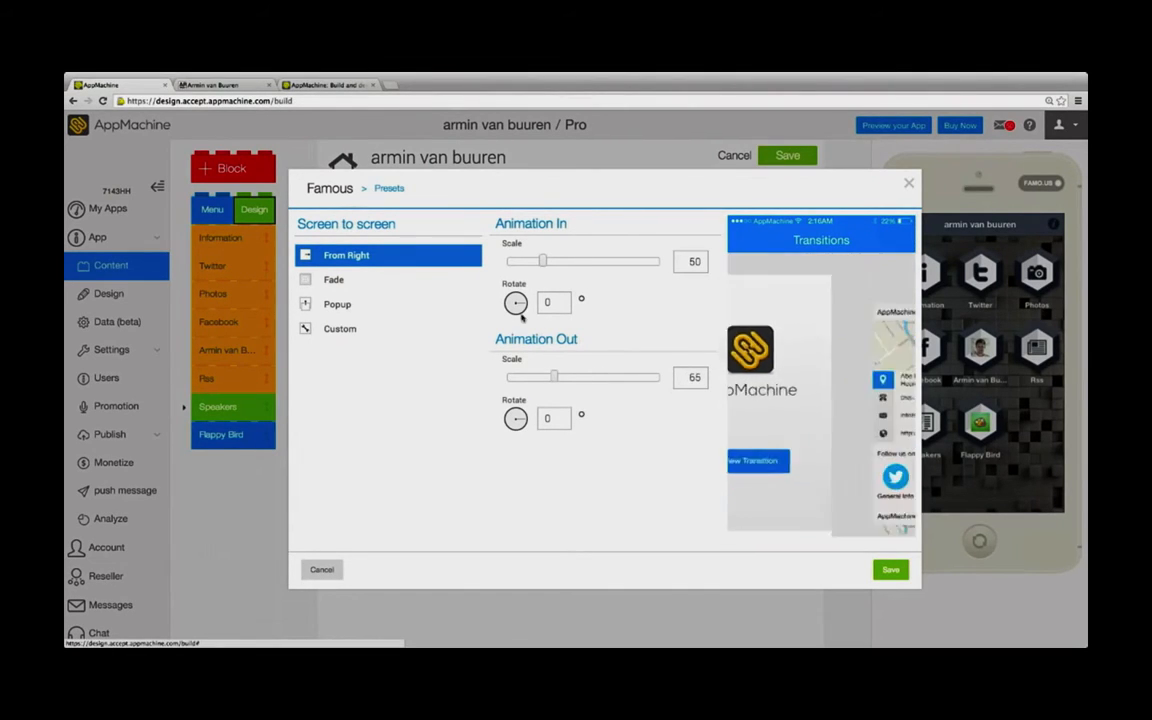
pyautogui.moveTo(518, 309); pyautogui.dragTo(522, 306)
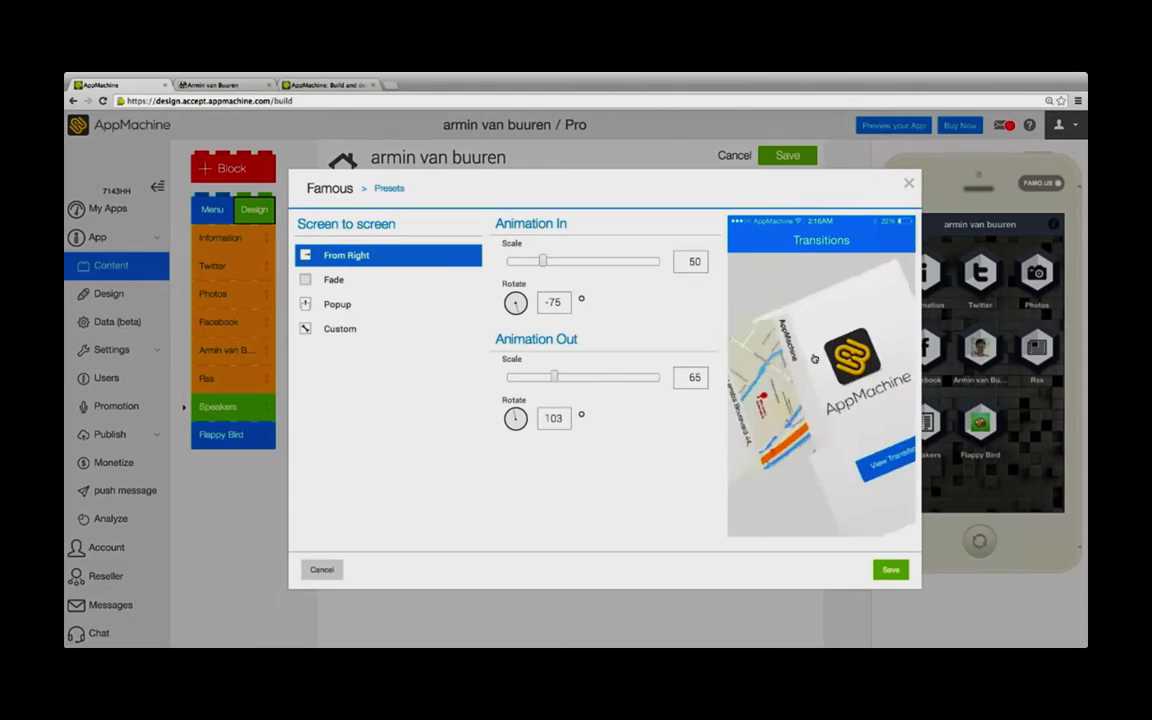
pyautogui.click(890, 570)
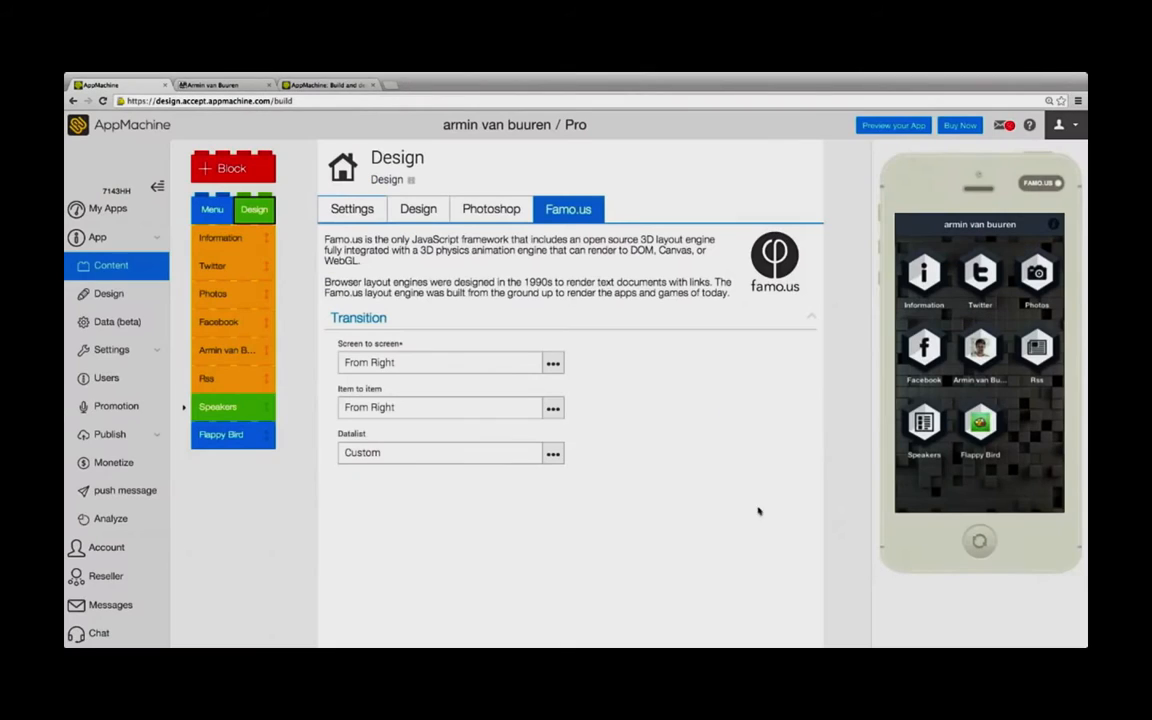
# Make the data list a Custom preset with Translate X 105 and Fade 20, and save it.
pyautogui.click(553, 454)
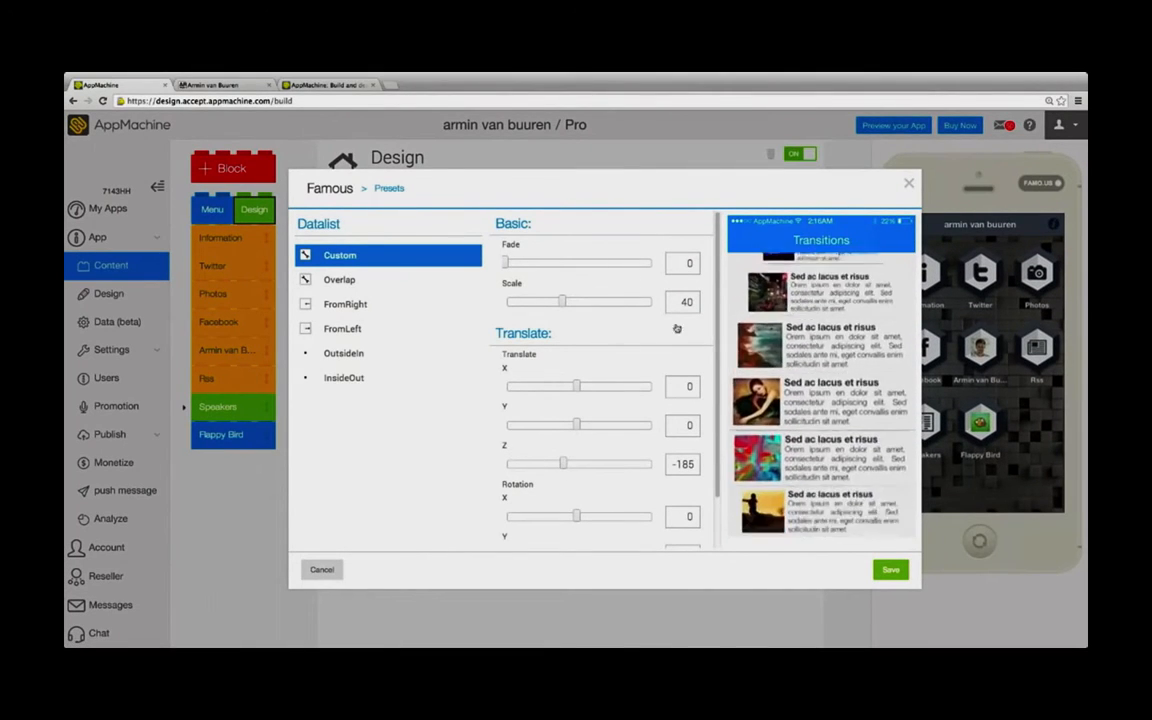
pyautogui.scroll(-2, 595, 385)
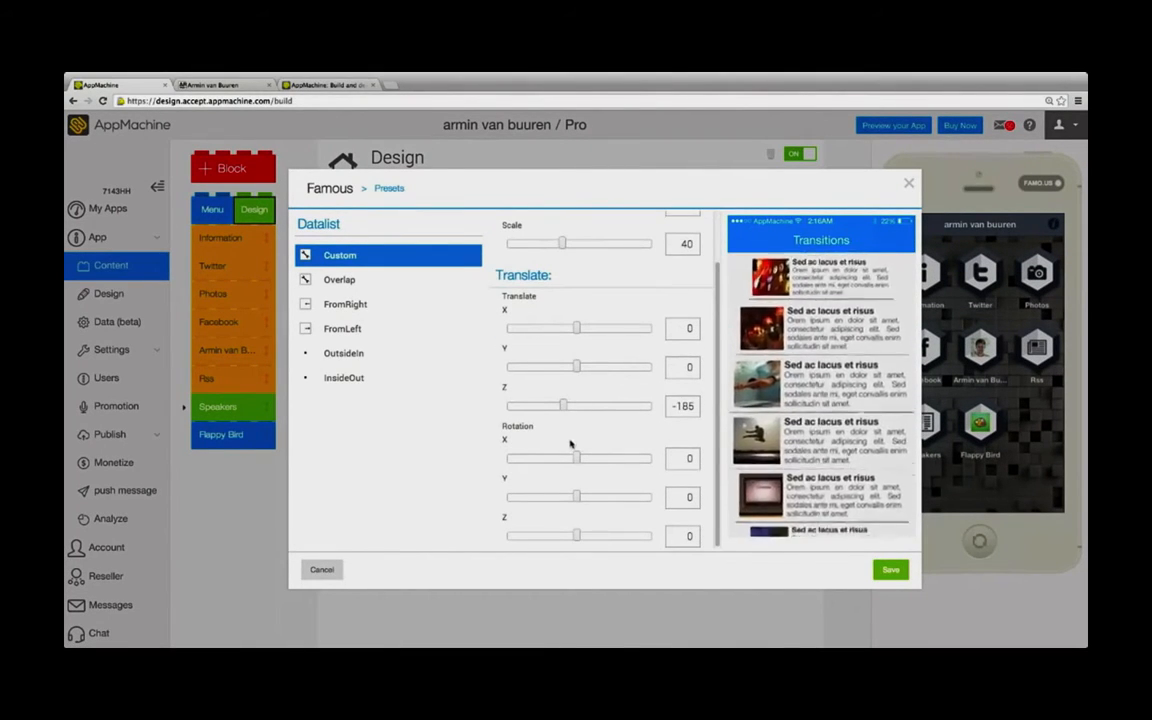
pyautogui.moveTo(576, 330)
pyautogui.mouseDown()
pyautogui.moveTo(614, 334)
pyautogui.moveTo(525, 332)
pyautogui.moveTo(608, 334)
pyautogui.mouseUp()
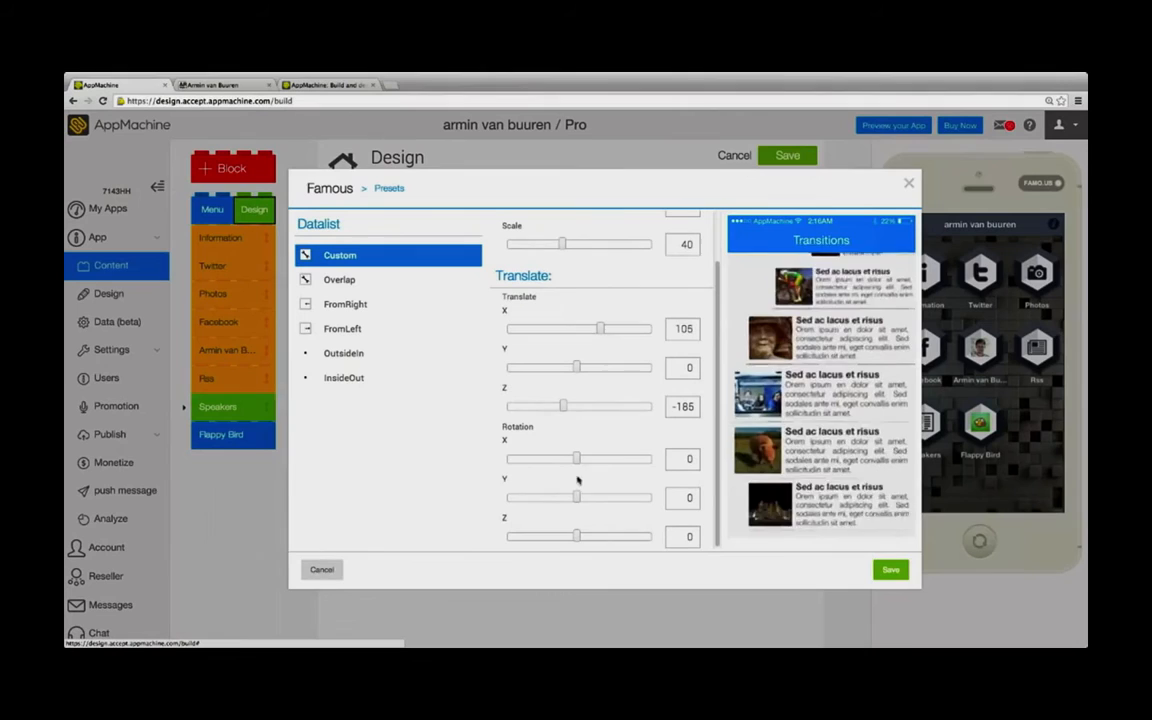
pyautogui.moveTo(576, 536); pyautogui.dragTo(598, 537)
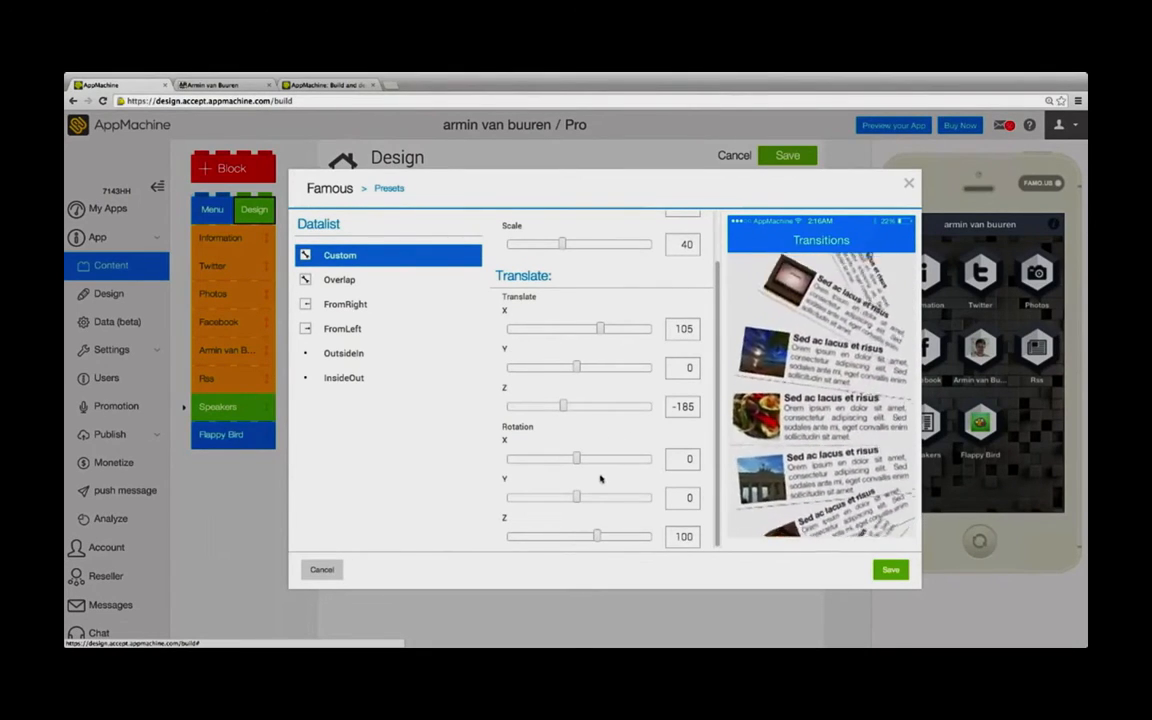
pyautogui.scroll(1, 590, 470)
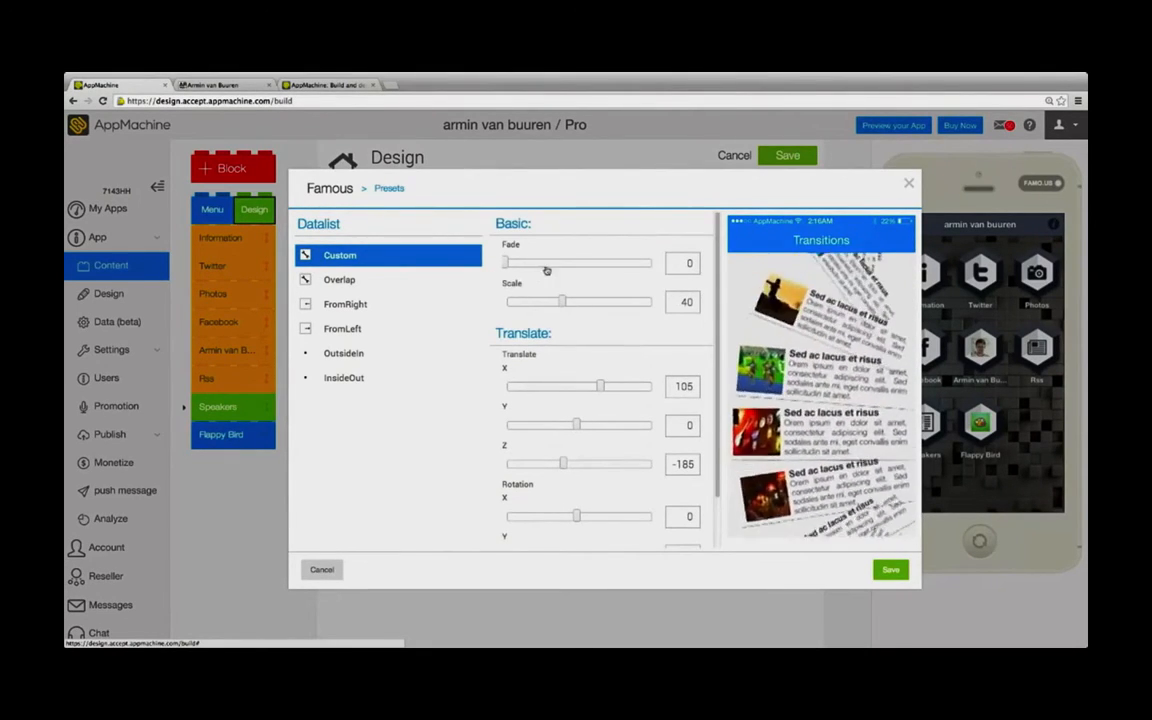
pyautogui.moveTo(508, 263); pyautogui.dragTo(534, 263)
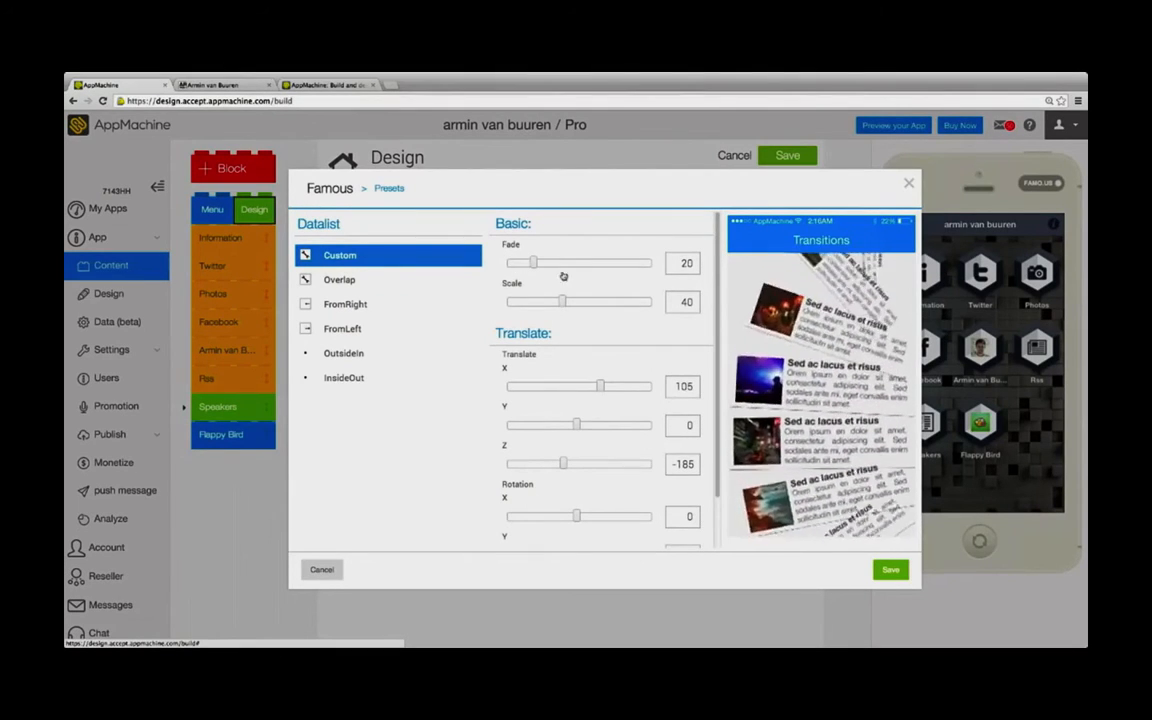
pyautogui.click(889, 570)
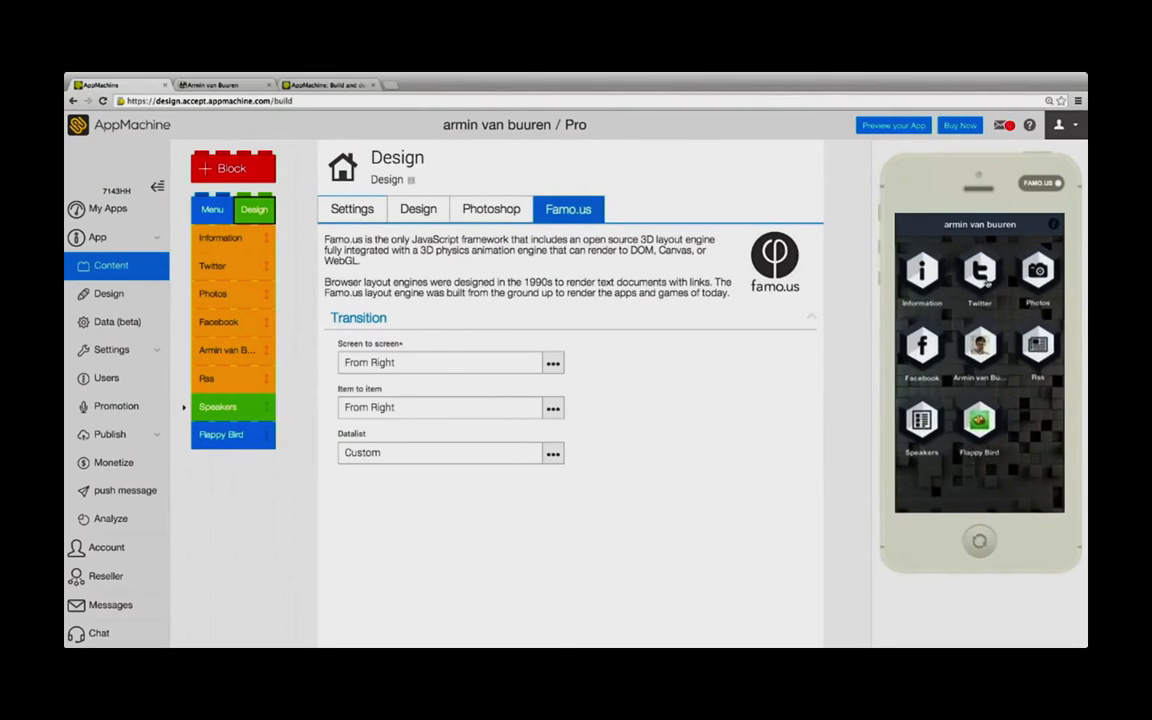
# Preview the Twitter screen to see the tilted list effect.
pyautogui.click(983, 276)
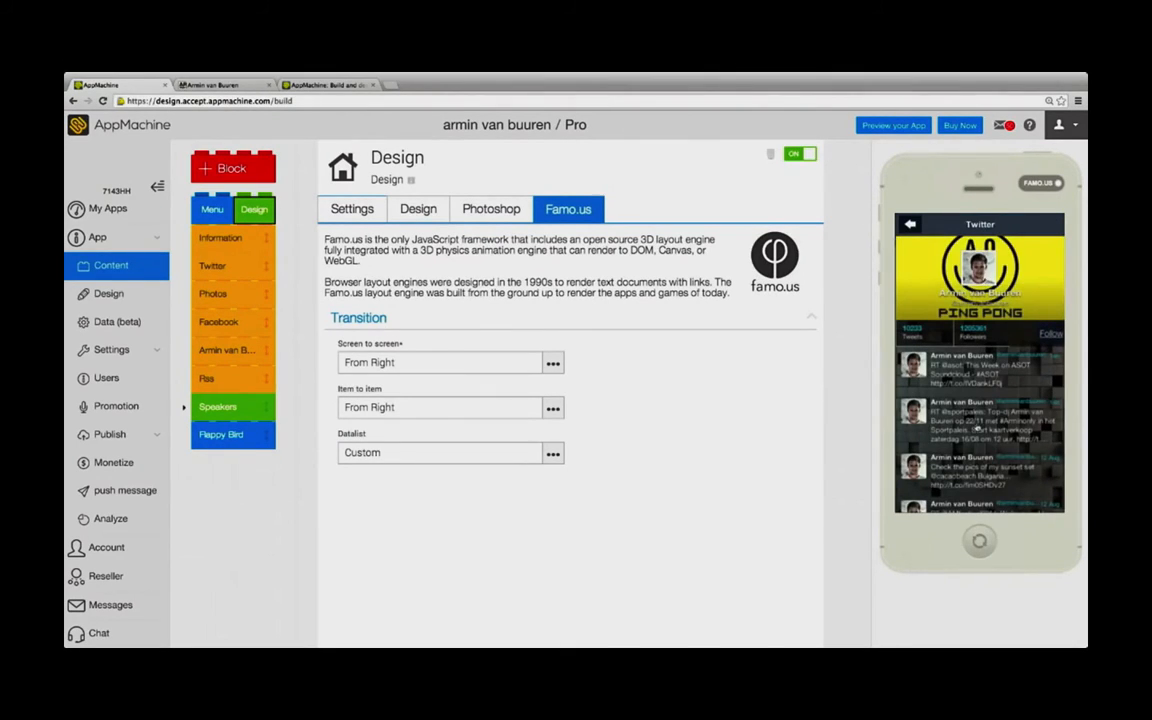
pyautogui.moveTo(978, 427); pyautogui.dragTo(1002, 372)
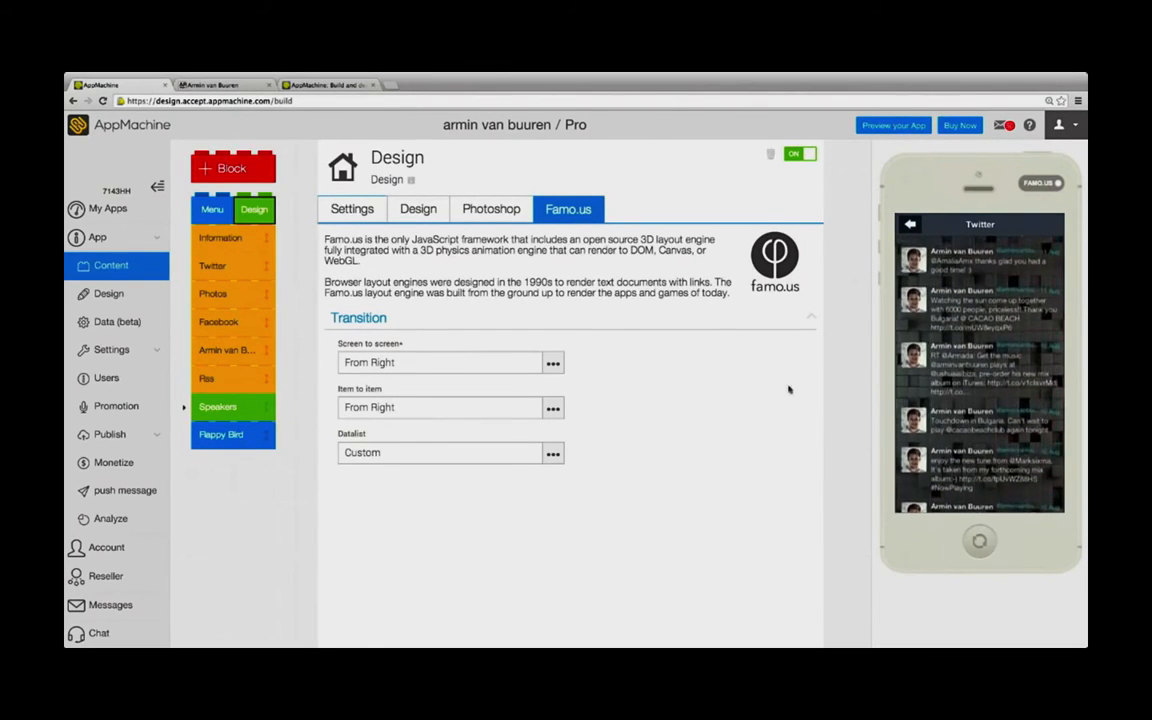
# Expand the Speakers block, then switch the editor to the Twitter block's settings.
pyautogui.click(220, 412)
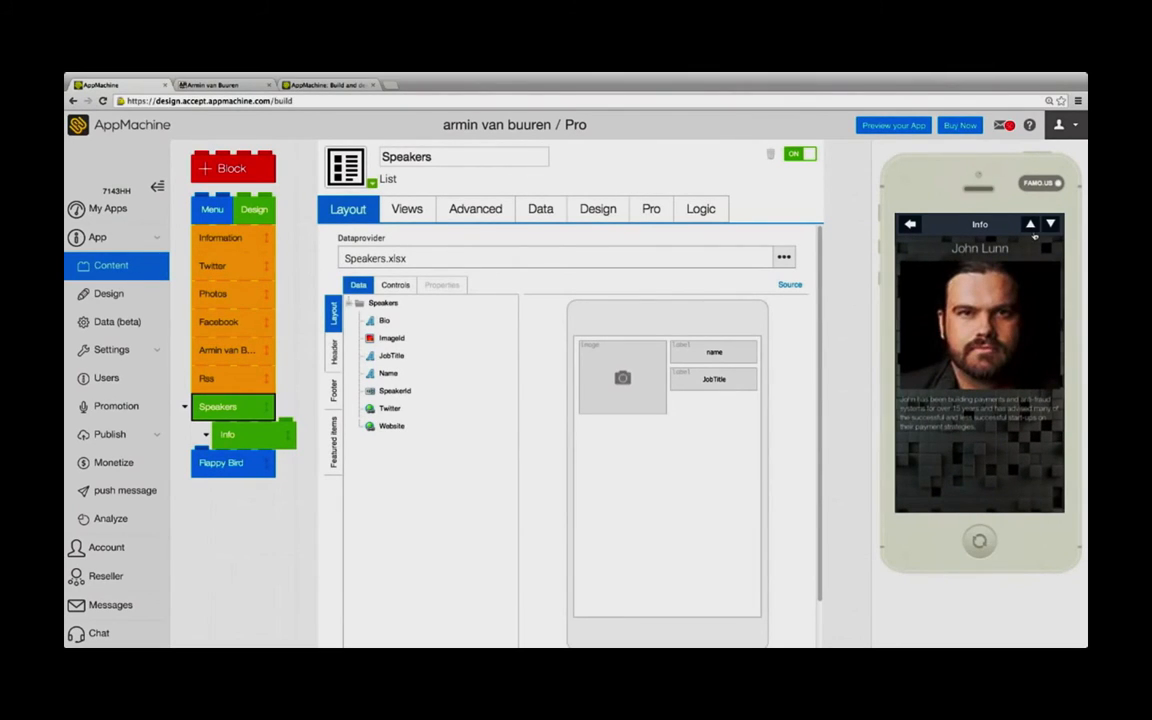
pyautogui.click(231, 268)
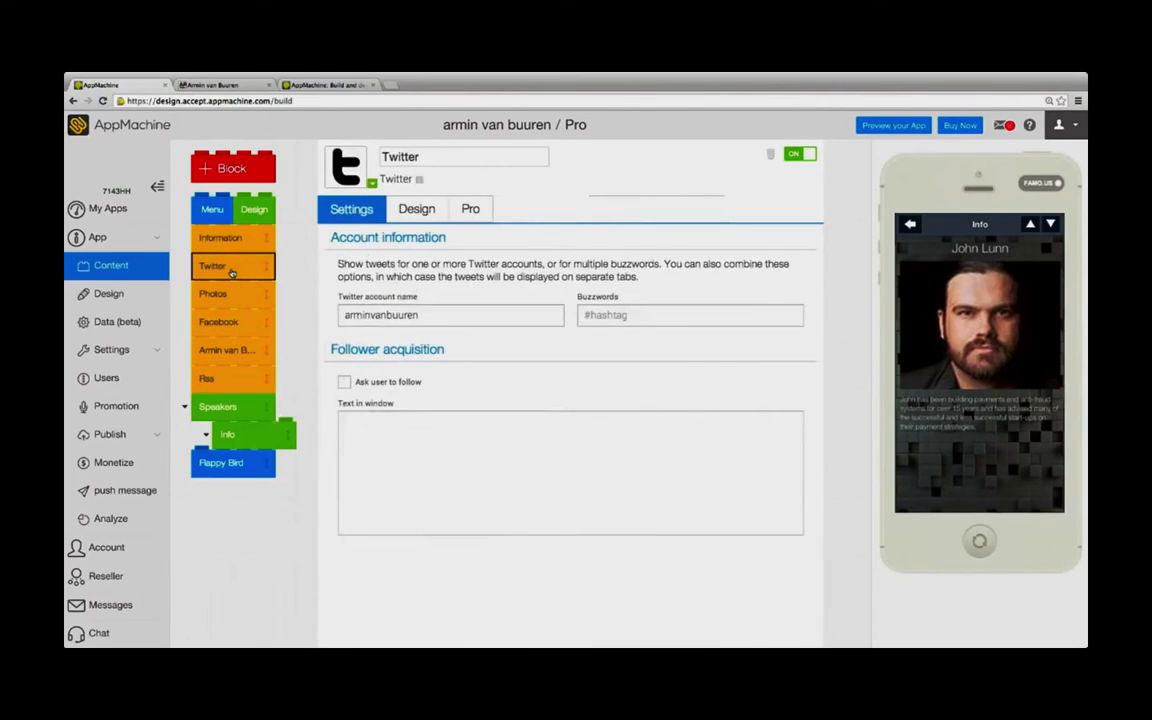